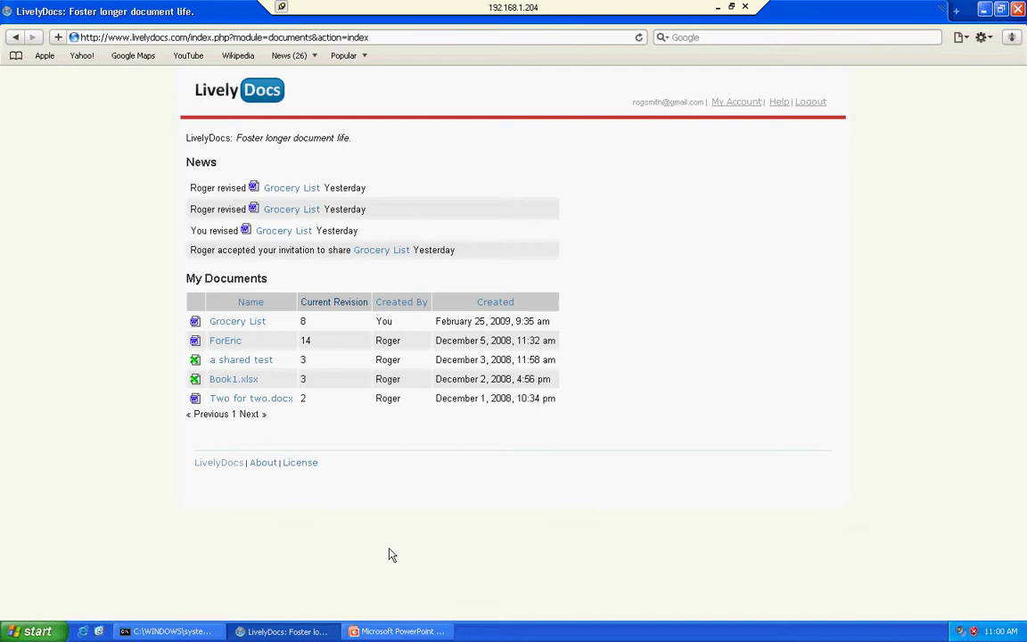
# Open the Grocery List document page from the News list
pyautogui.moveTo(185, 166); pyautogui.dragTo(229, 169)
pyautogui.click(222, 168)
pyautogui.click(280, 189)
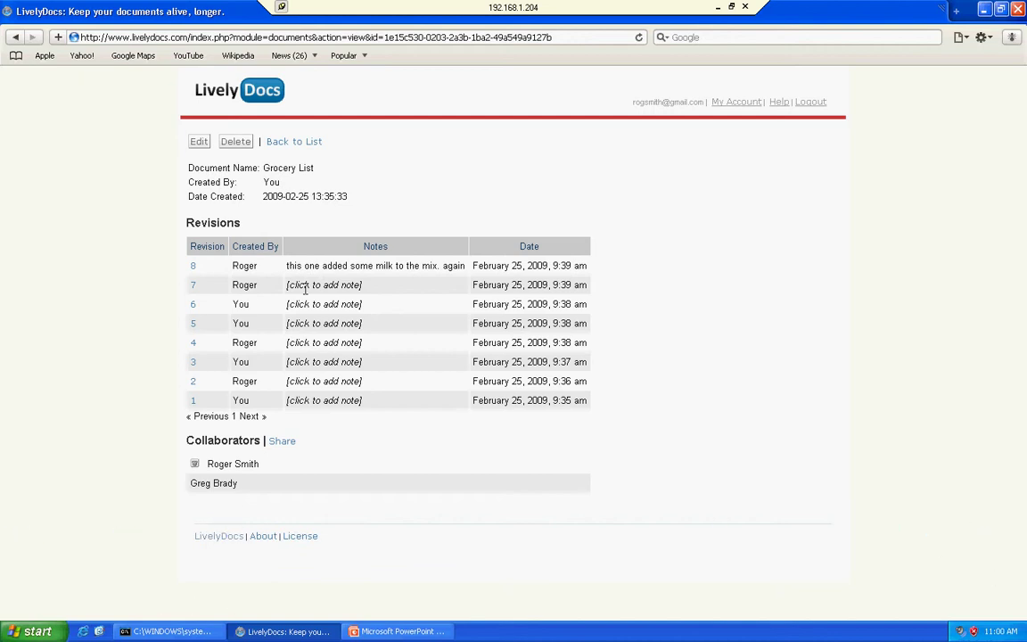
# Add a note to revision 7 thanking the collaborator: 'I will look into this.'
pyautogui.click(304, 284)
pyautogui.write('A')
pyautogui.press('BackSpace')
pyautogui.write('thanks Greg')
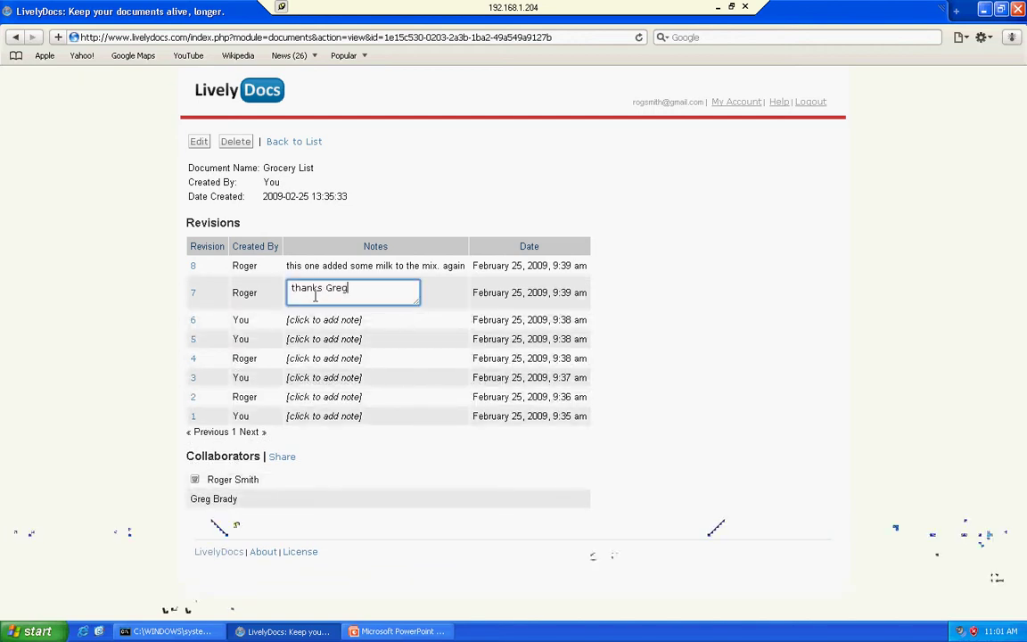
pyautogui.write(' I will look into tho')
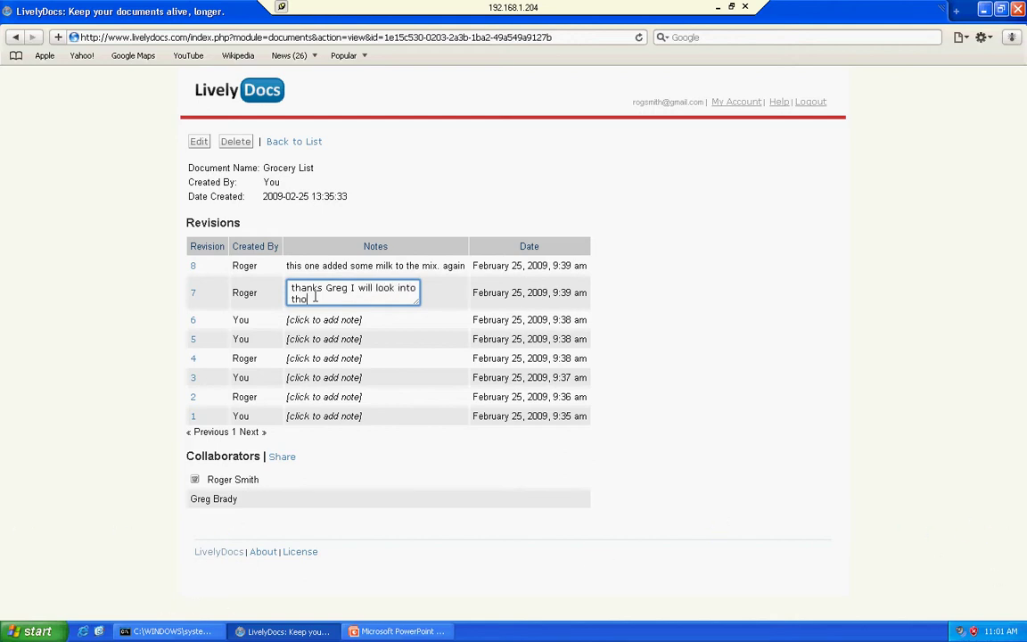
pyautogui.press('BackSpace')
pyautogui.write('is.')
pyautogui.click(413, 235)
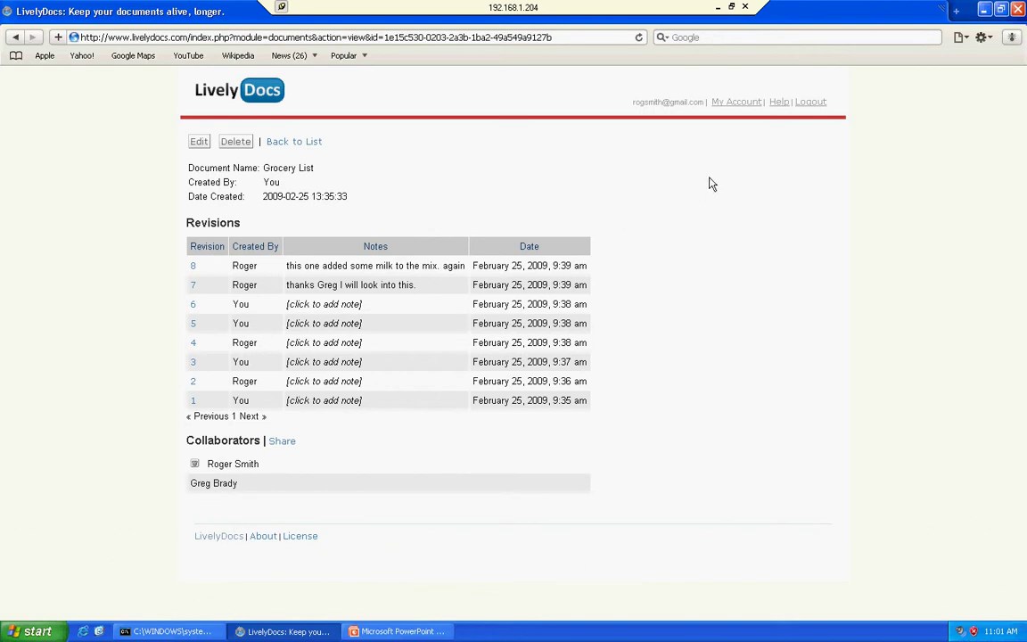
# Bring up the Grocery List sharing Email field, then go to the My Account profile page
pyautogui.click(284, 444)
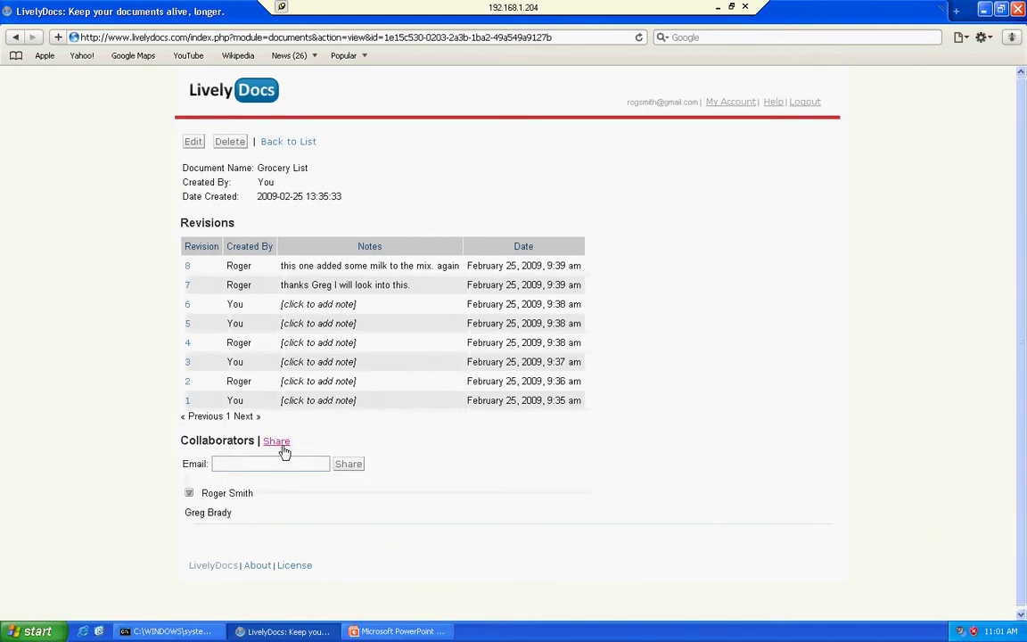
pyautogui.click(282, 442)
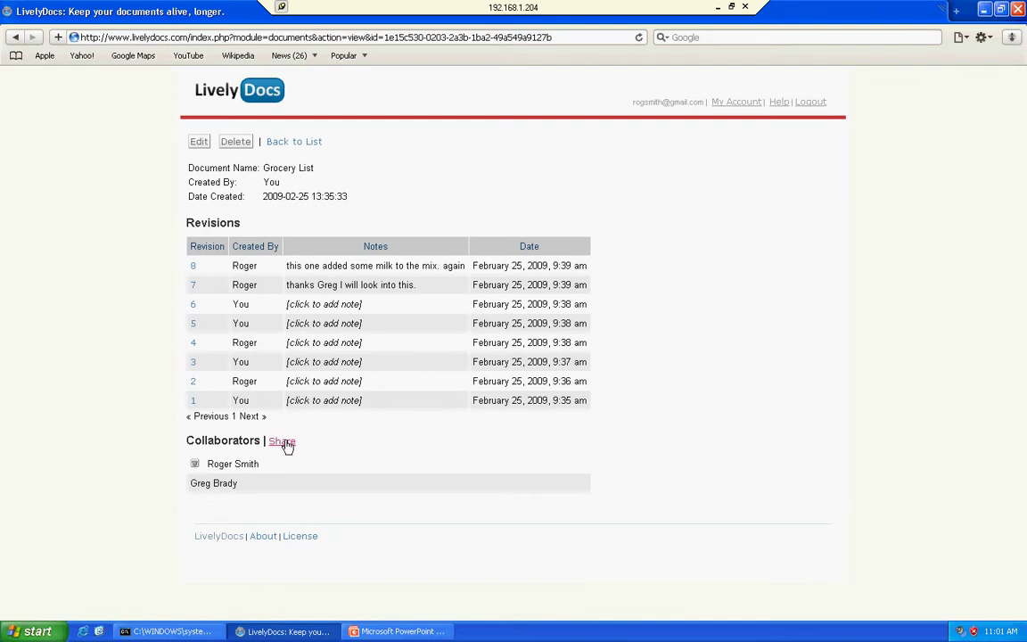
pyautogui.click(287, 445)
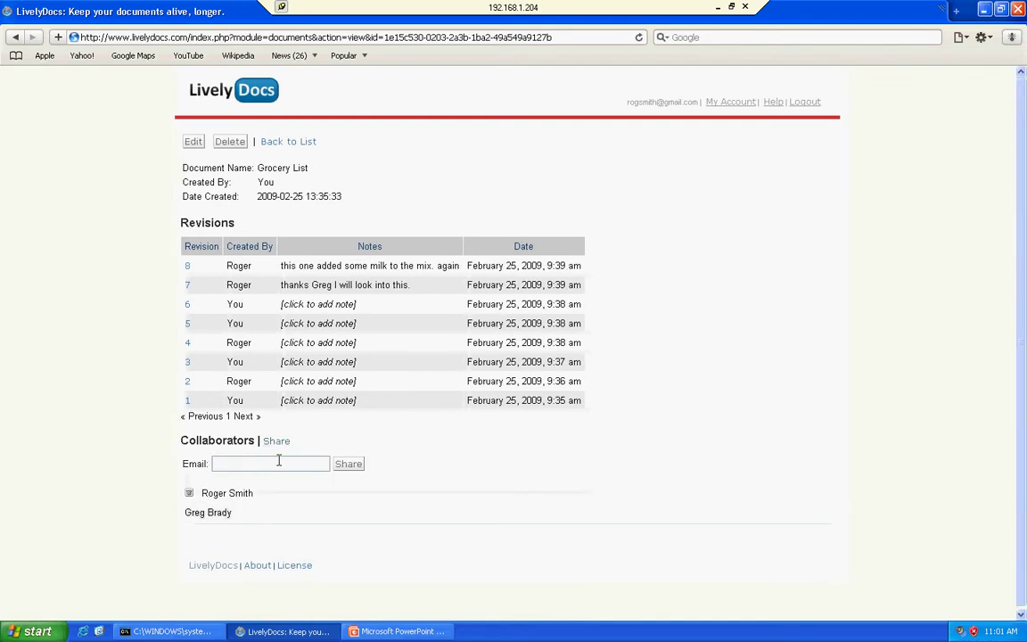
pyautogui.click(279, 463)
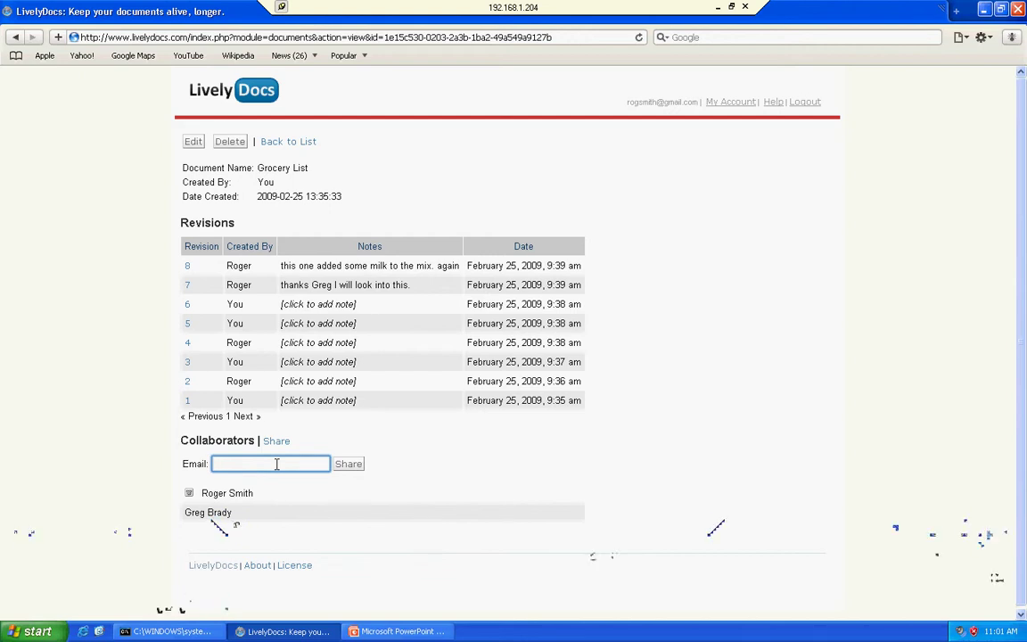
pyautogui.click(685, 196)
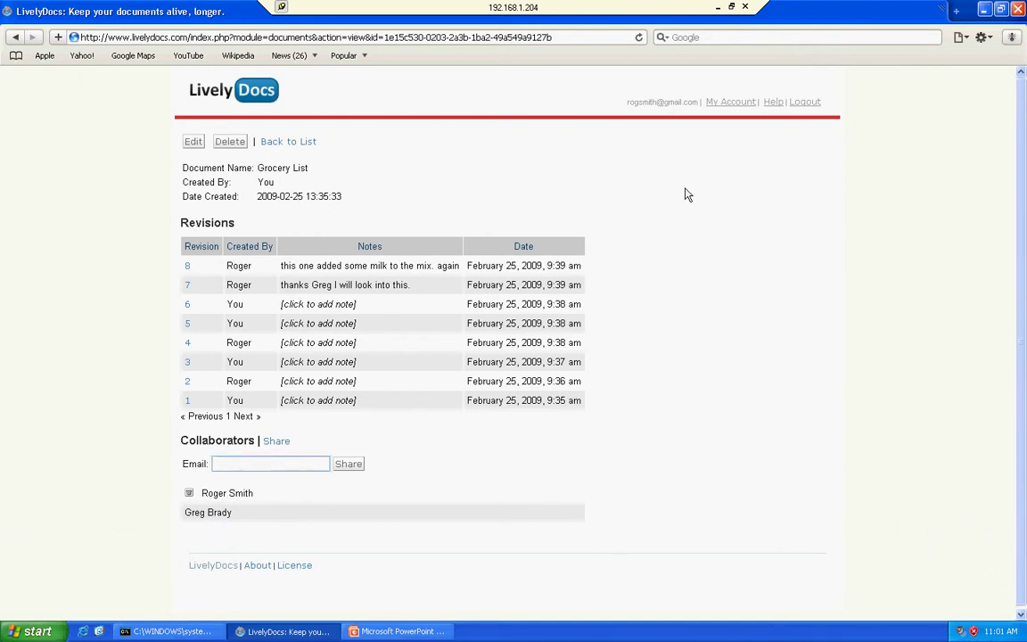
pyautogui.click(733, 104)
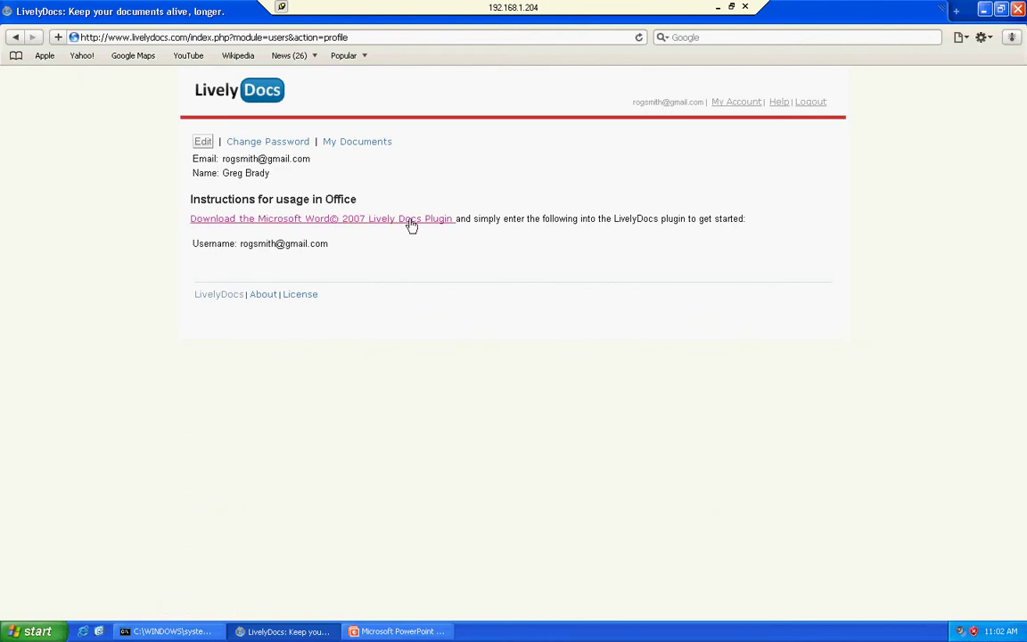
# Download the Word 2007 LivelyDocs plugin installer and run it past the security warnings
pyautogui.click(411, 221)
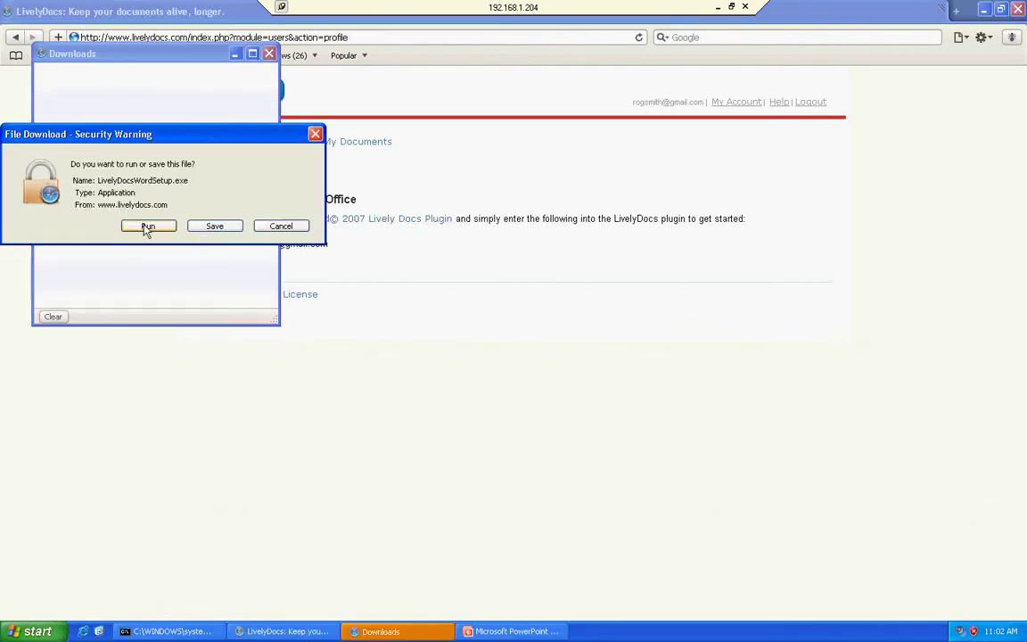
pyautogui.click(148, 228)
pyautogui.click(555, 335)
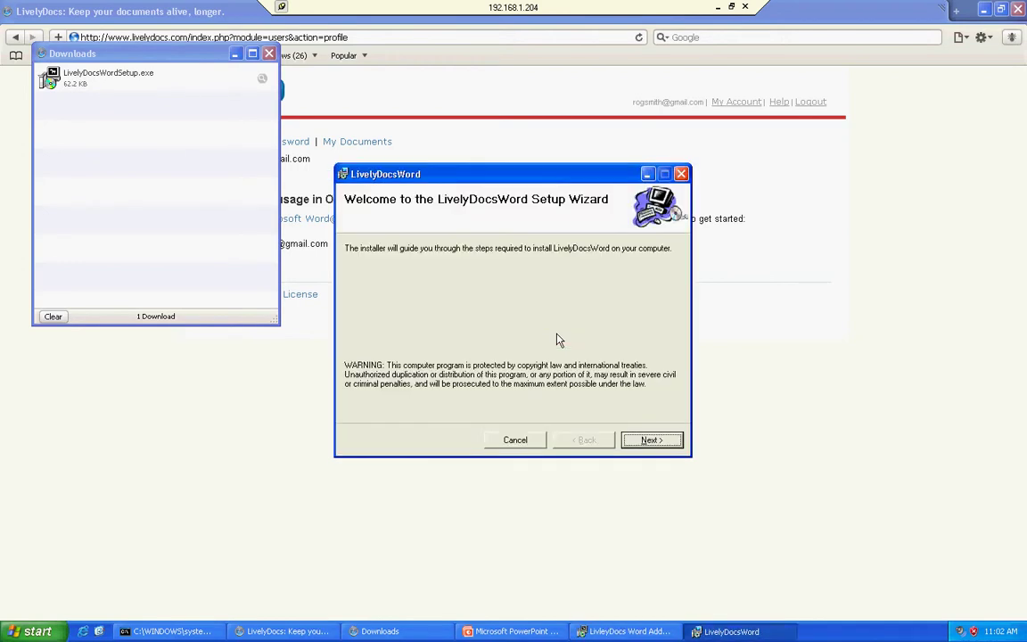
# Accept the licence agreement and install LivelyDocsWord into the default folder
pyautogui.click(268, 53)
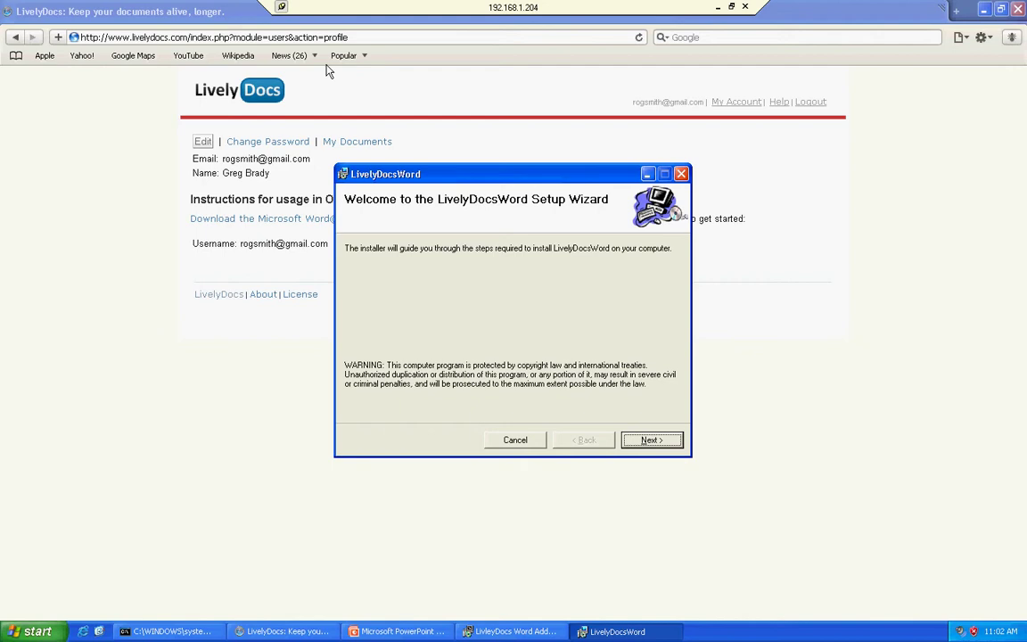
pyautogui.click(650, 442)
pyautogui.click(496, 412)
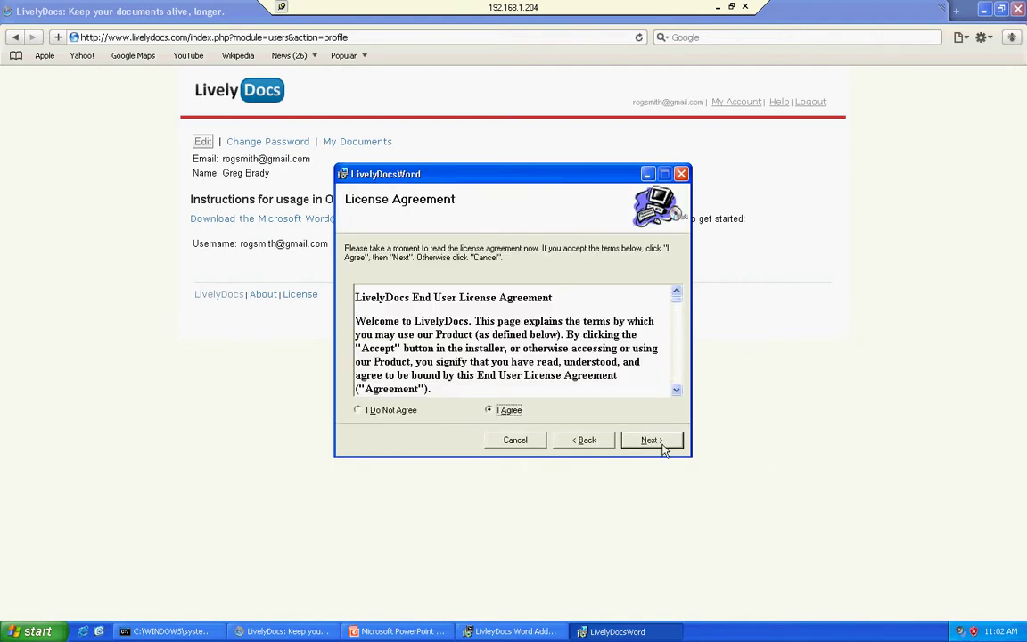
pyautogui.click(655, 440)
pyautogui.click(661, 444)
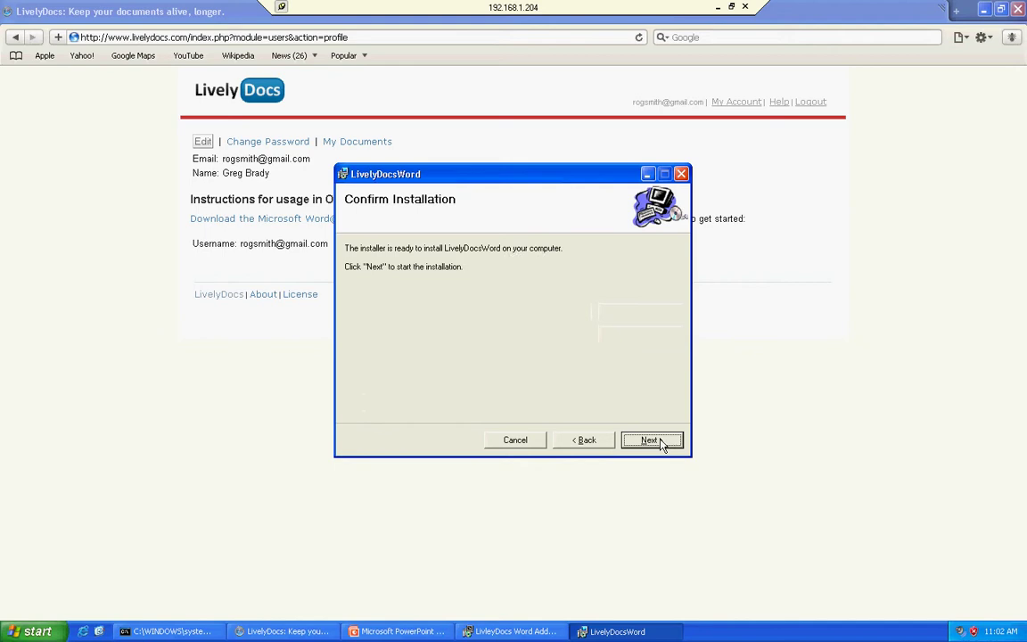
pyautogui.click(661, 443)
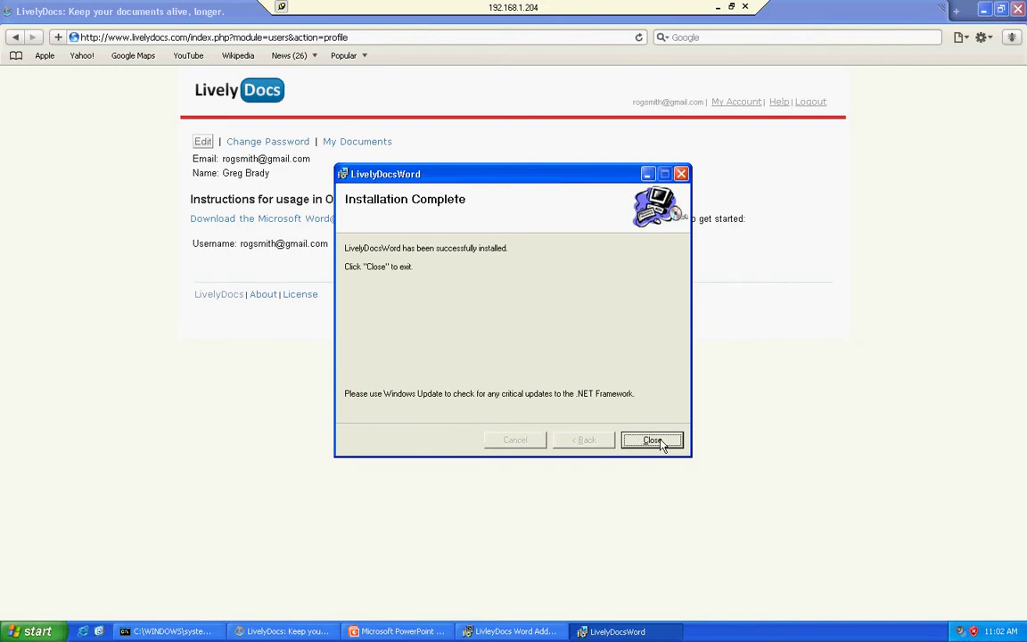
pyautogui.click(652, 441)
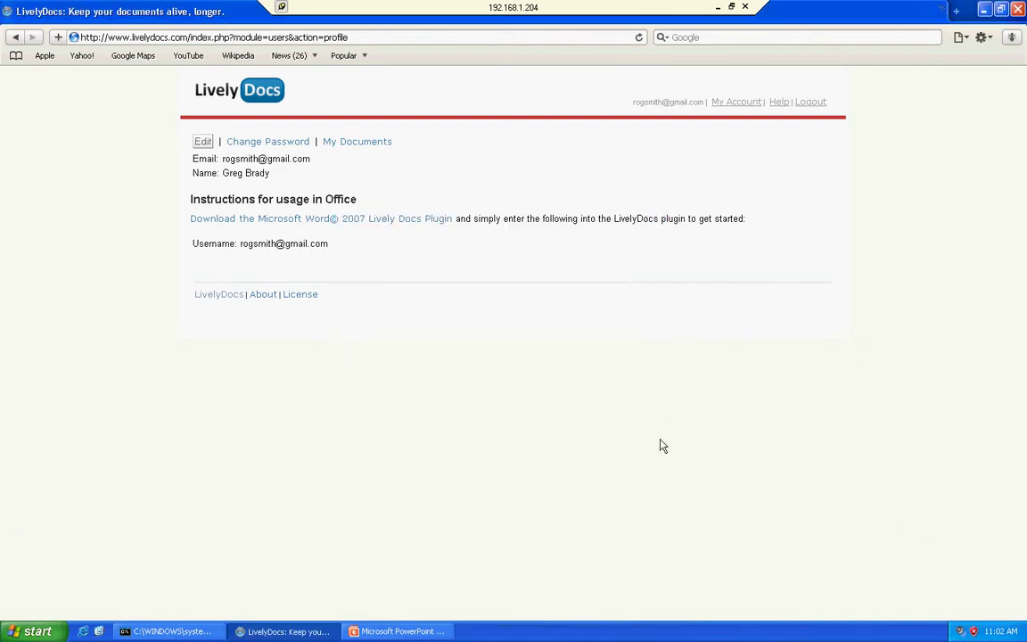
# Launch Microsoft Word 2007 from the Start menu
pyautogui.click(35, 632)
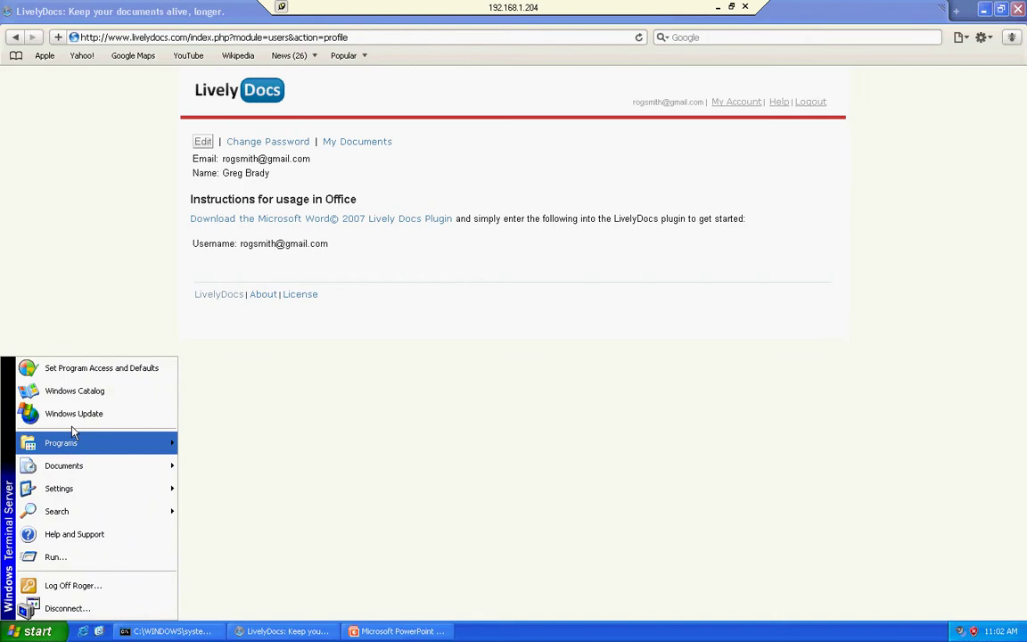
pyautogui.moveTo(76, 442)
pyautogui.moveTo(223, 453)
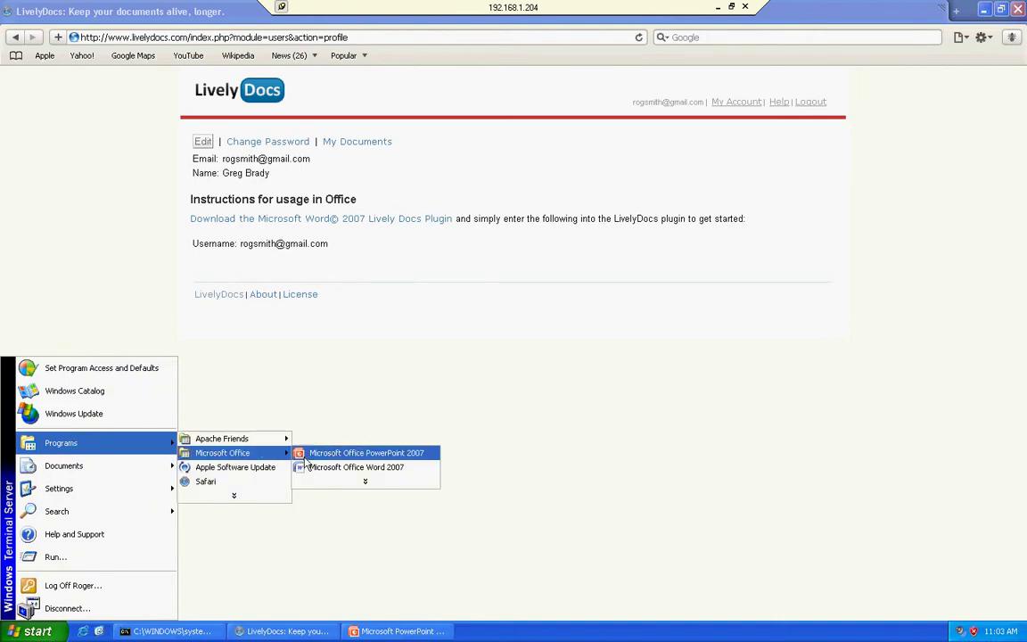
pyautogui.click(308, 468)
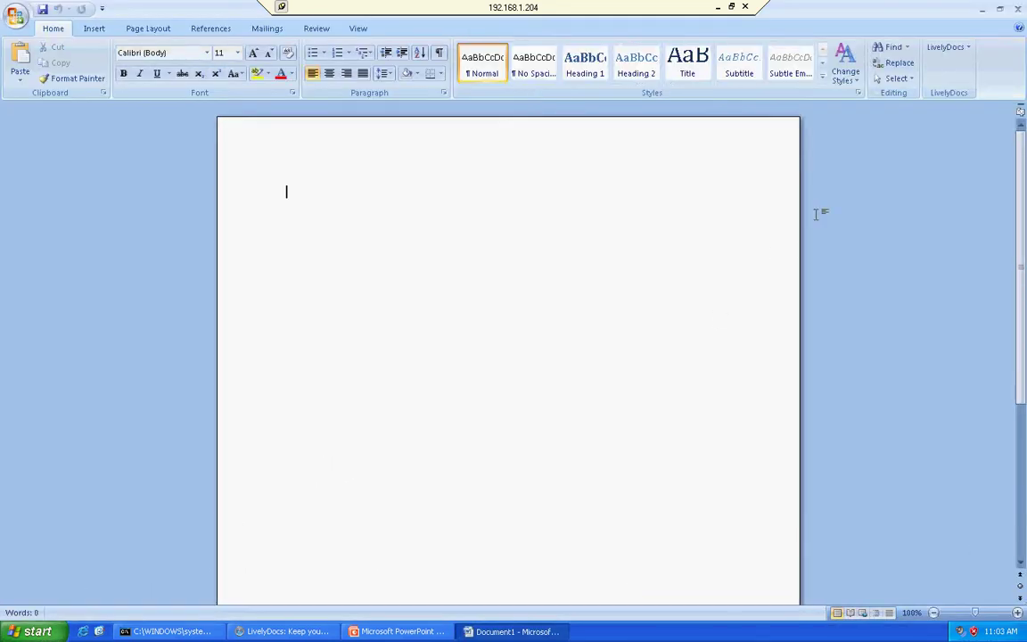
# Review the LivelyDocs plugin URL and auto-merge settings, then browse Grocery List and ForEric
pyautogui.click(947, 49)
pyautogui.click(961, 94)
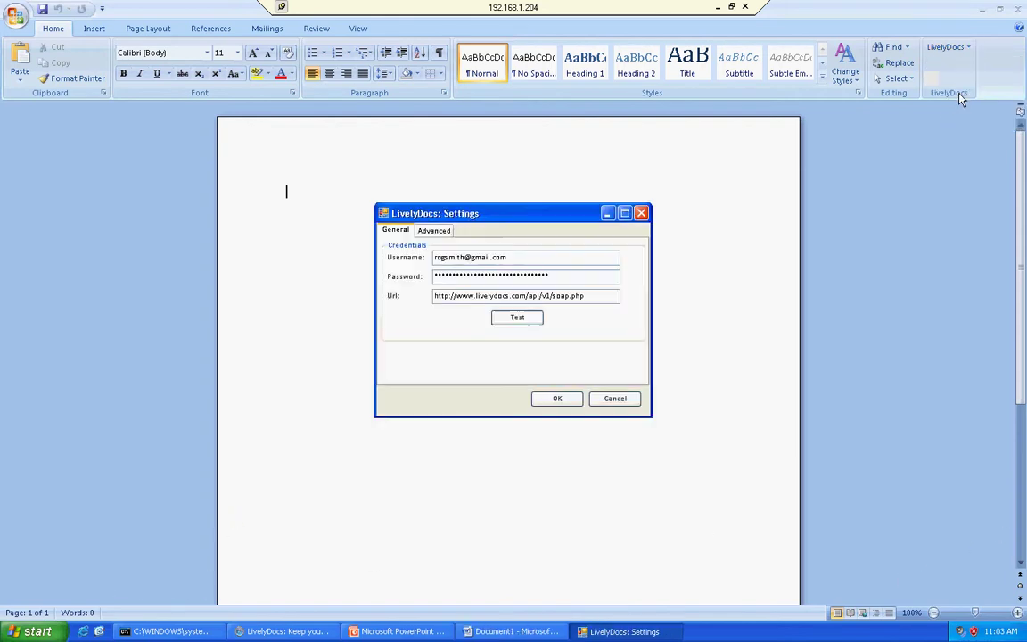
pyautogui.moveTo(589, 295); pyautogui.dragTo(457, 295)
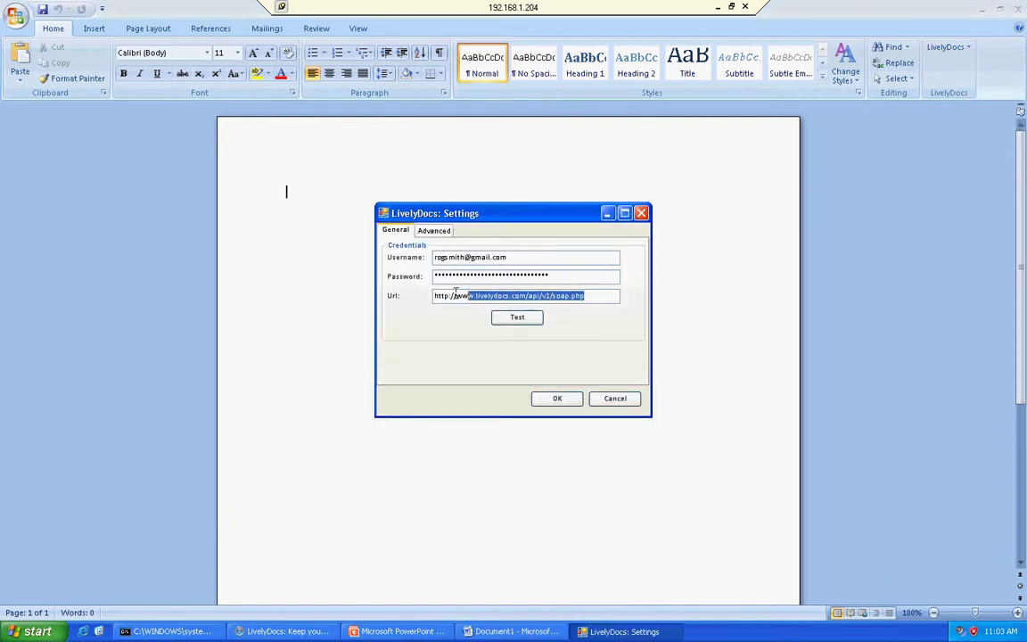
pyautogui.click(444, 234)
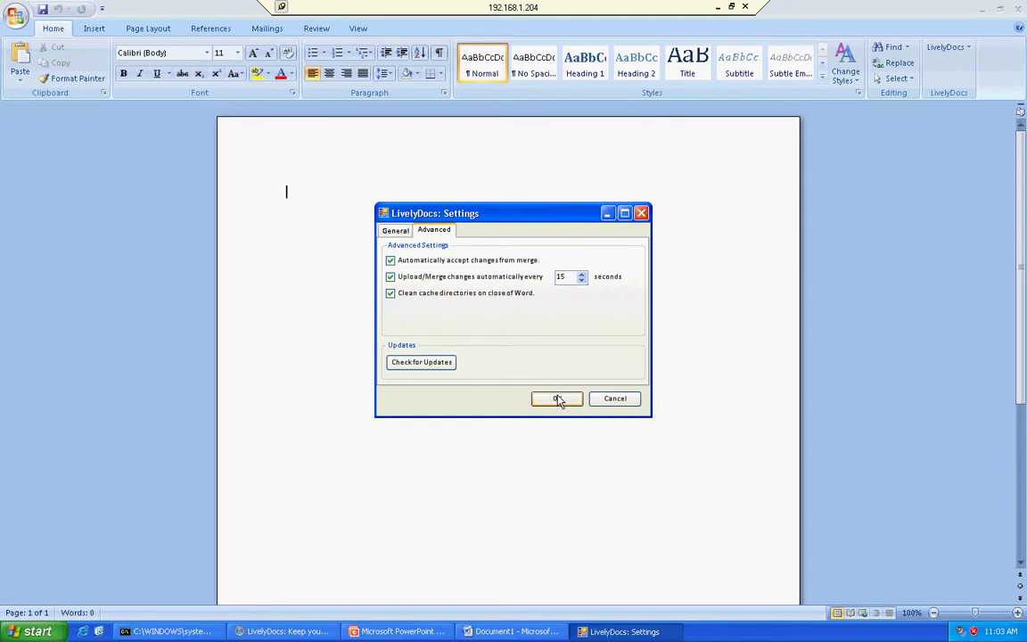
pyautogui.click(557, 399)
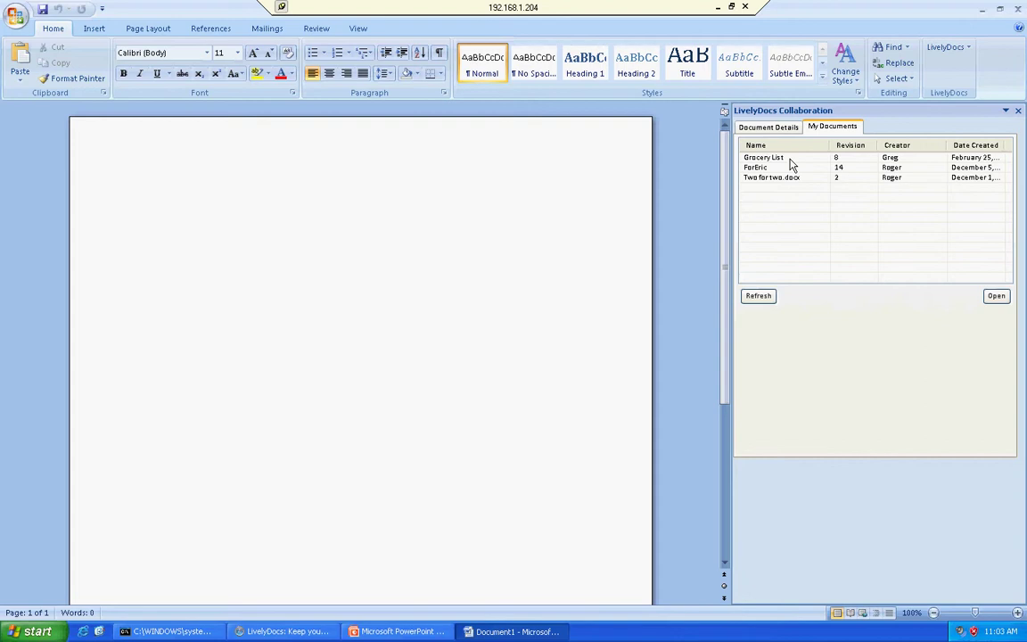
pyautogui.click(776, 161)
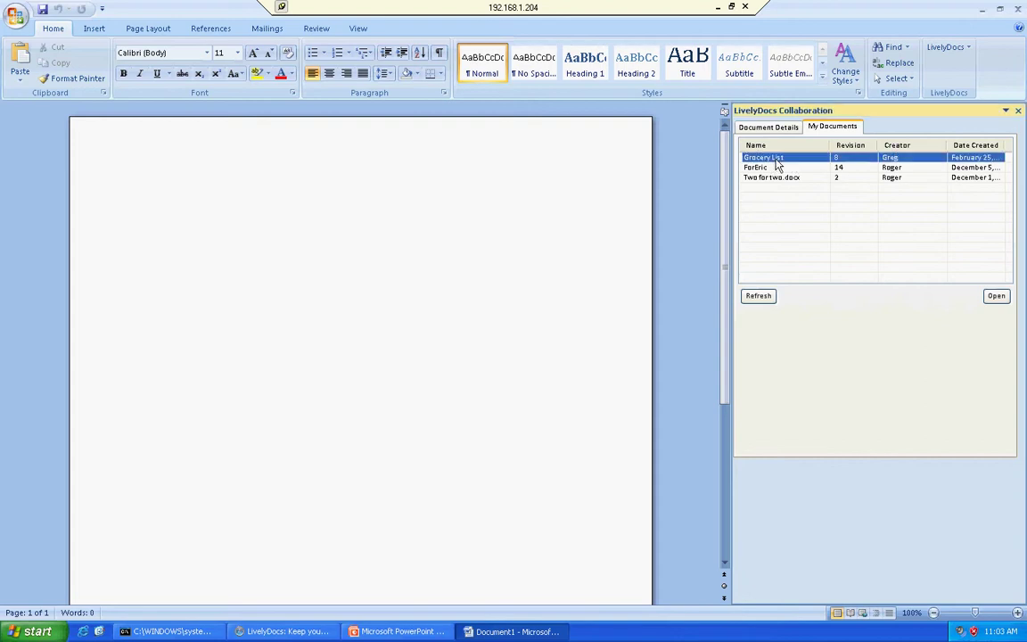
pyautogui.click(776, 169)
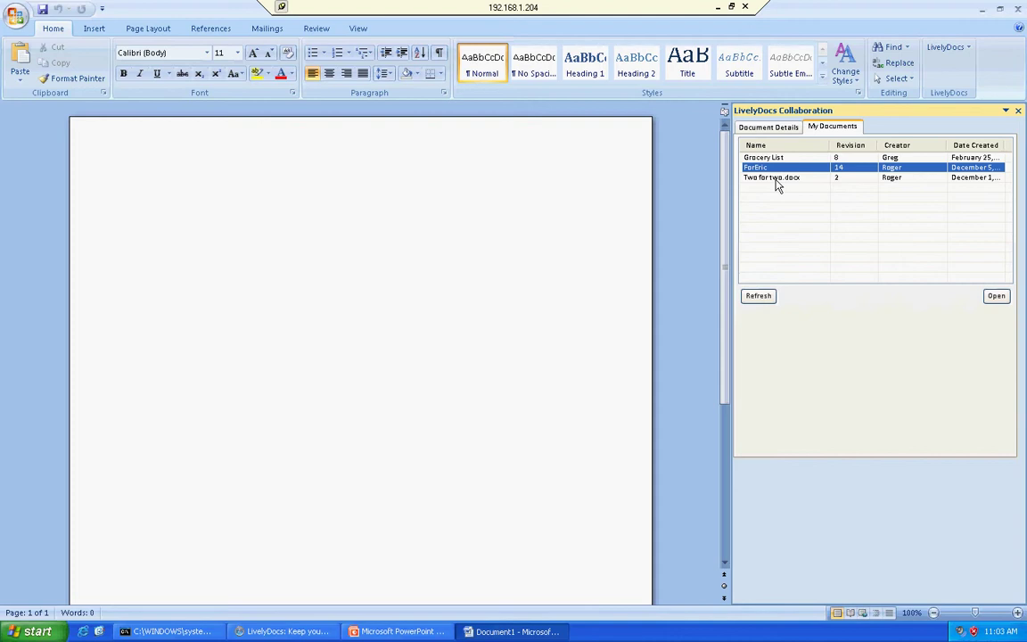
# Log out of LivelyDocs, close the side panel, and log back in
pyautogui.click(947, 46)
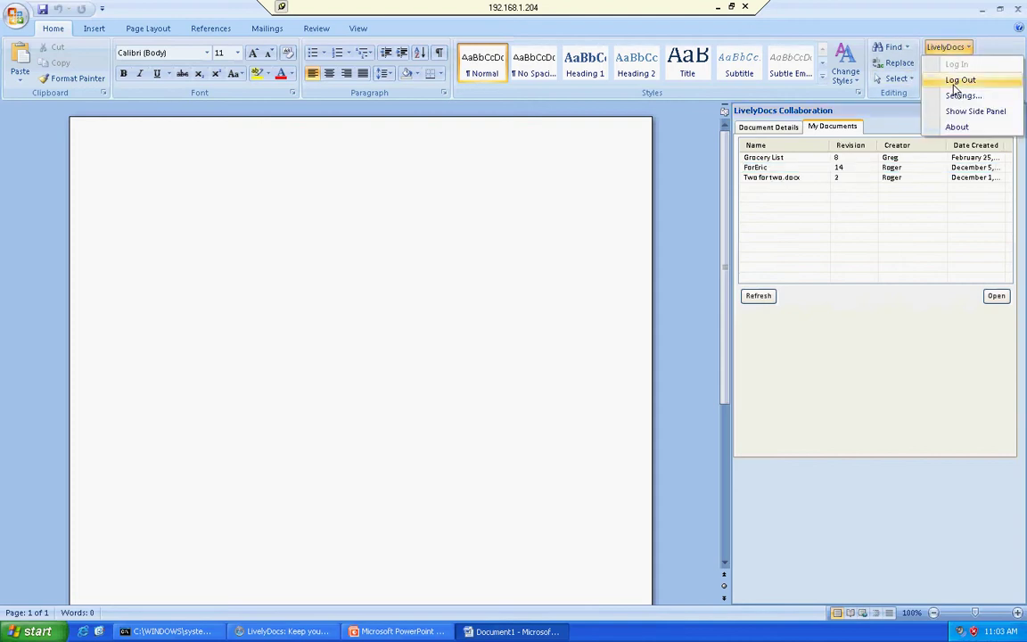
pyautogui.click(958, 80)
pyautogui.click(1021, 112)
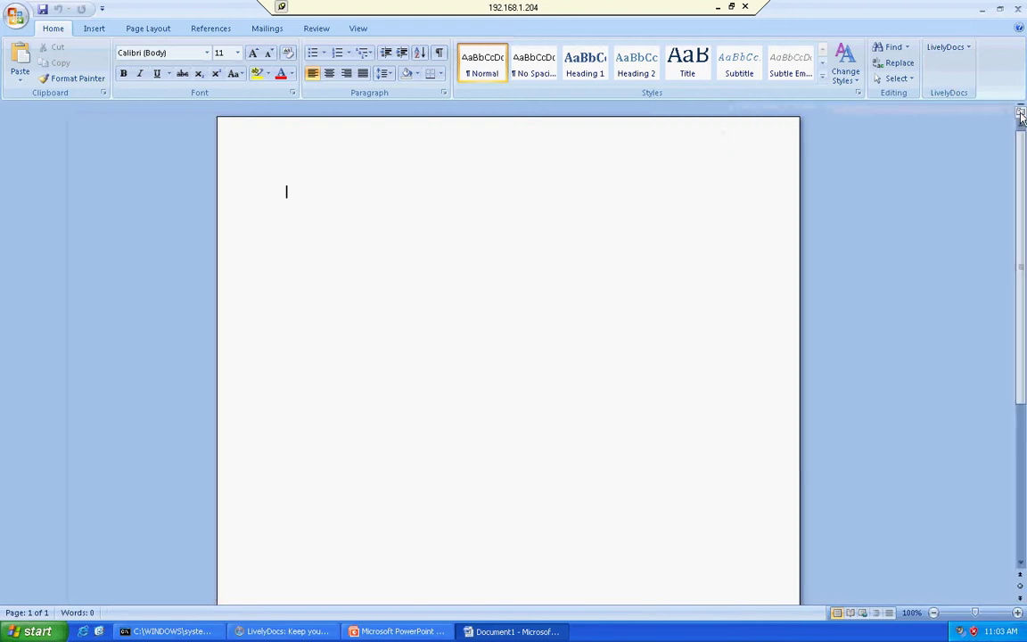
pyautogui.click(957, 52)
pyautogui.click(956, 66)
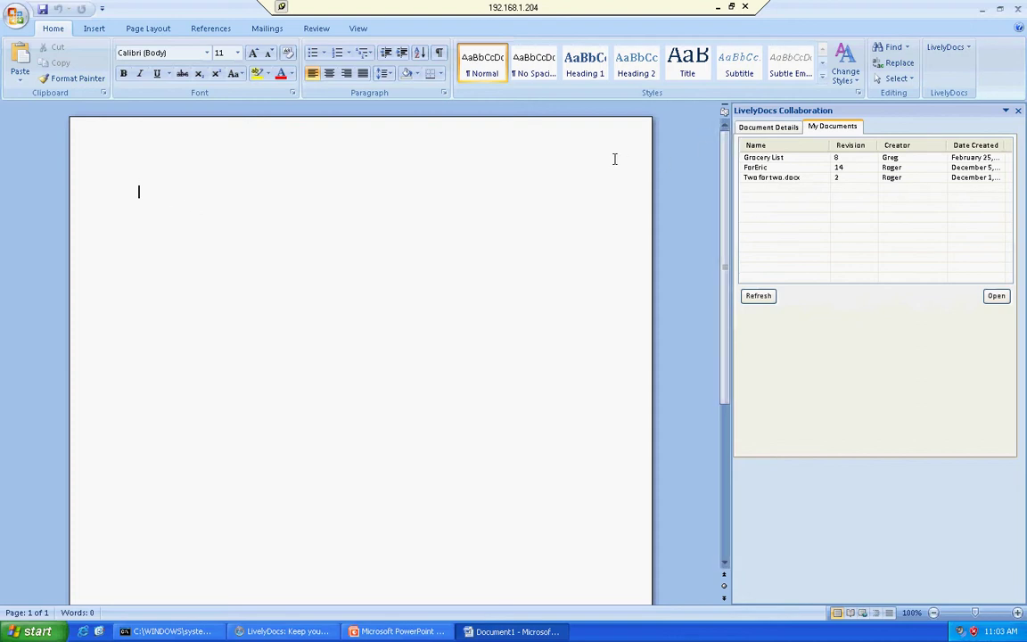
# Title the document 'Todo List', add numbered item 'Grab some new socks', then start uploading
pyautogui.write('Todo List')
pyautogui.press('Return')
pyautogui.click(338, 54)
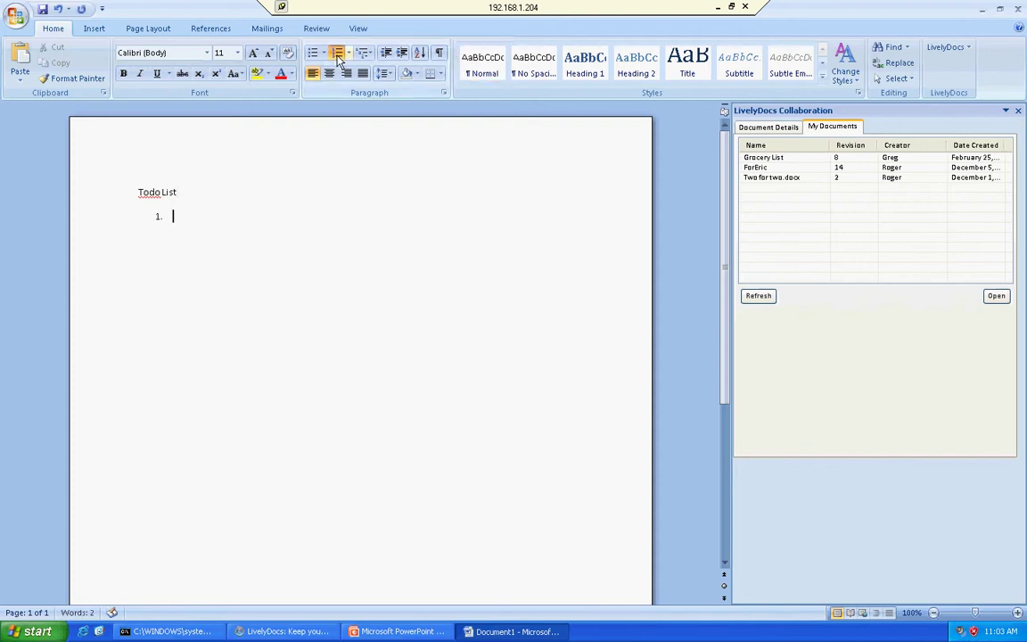
pyautogui.write('Grab some new ')
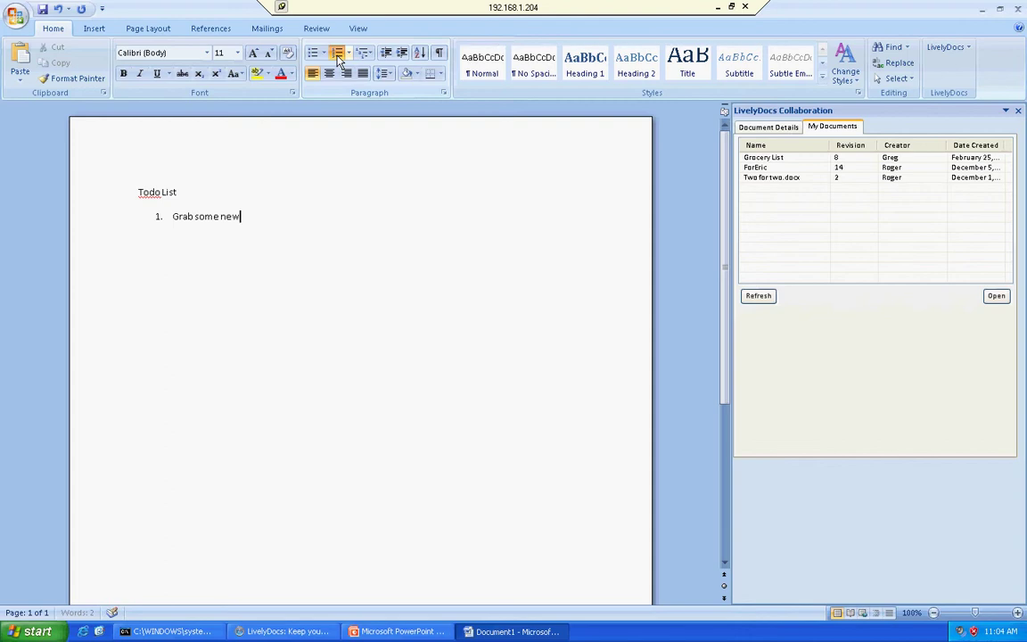
pyautogui.write('socks')
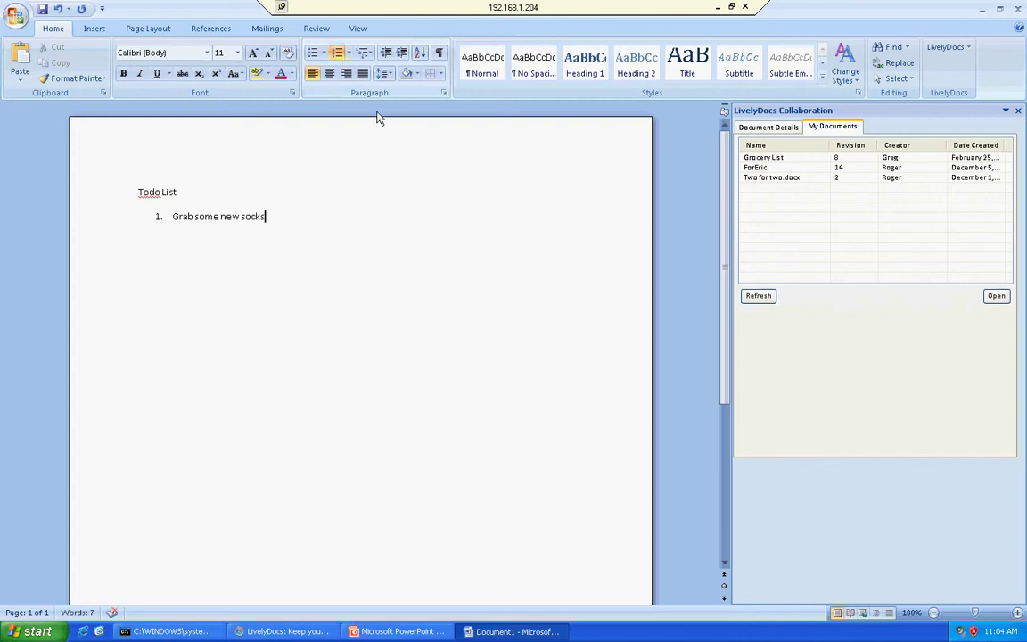
pyautogui.click(769, 127)
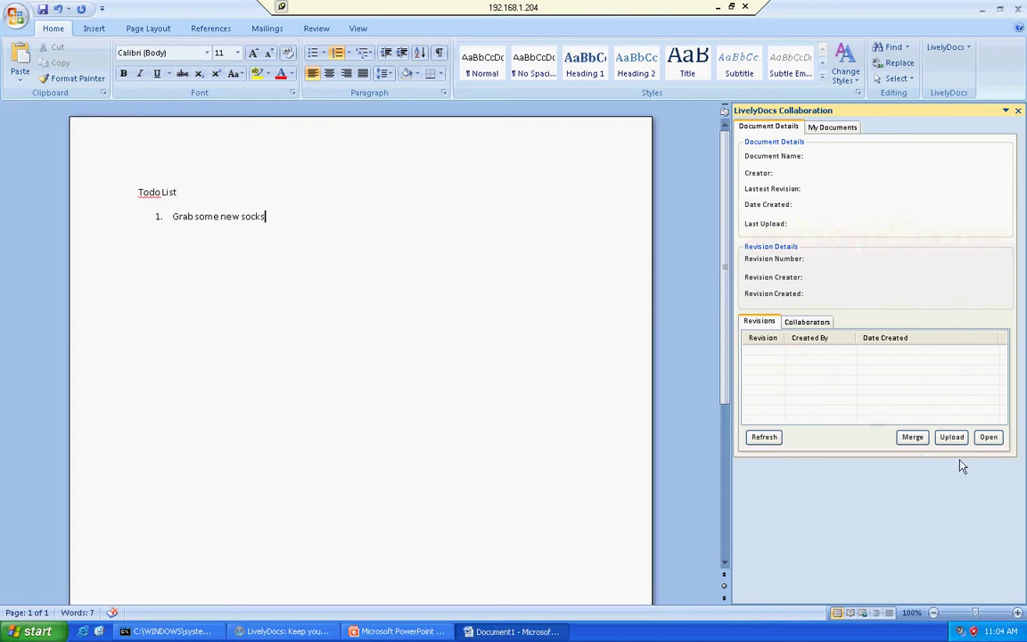
pyautogui.click(952, 438)
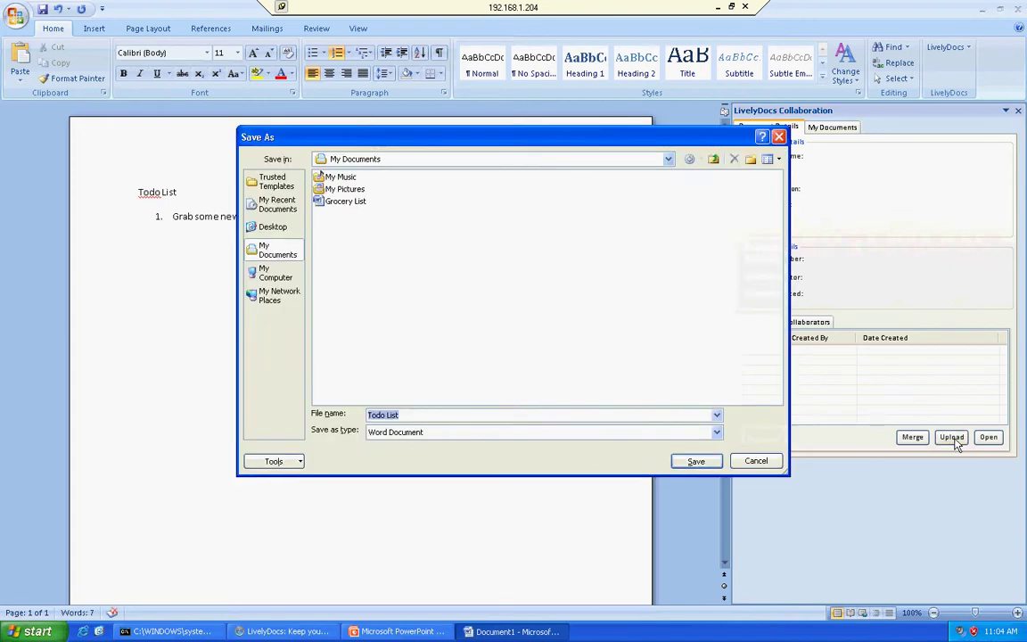
# Save the upload under the file name 'Todo List'
pyautogui.click(696, 462)
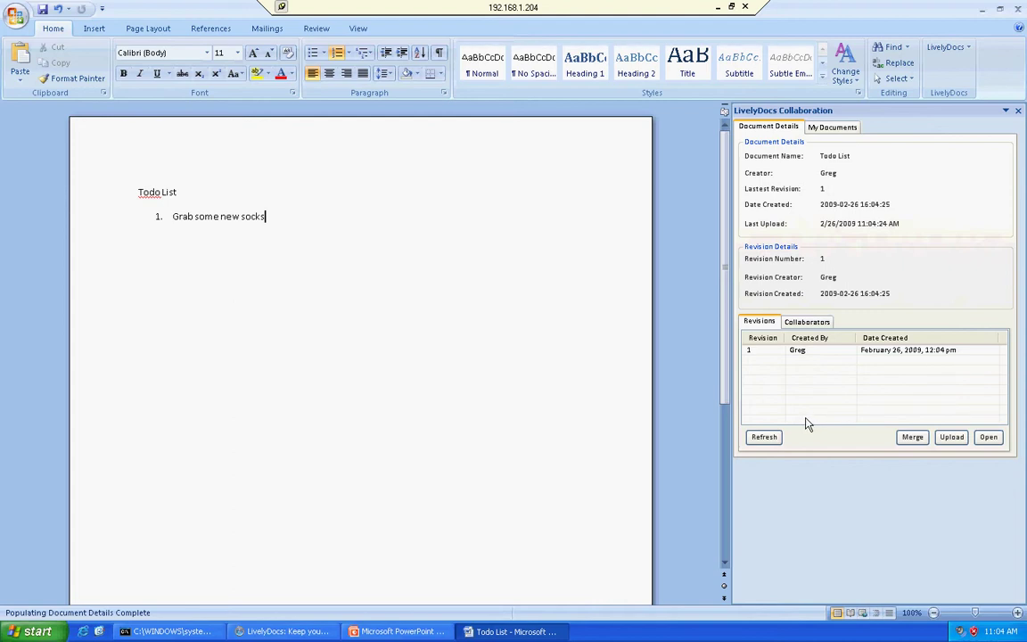
# Show the Todo List collaborators and refresh the list
pyautogui.click(808, 322)
pyautogui.click(765, 440)
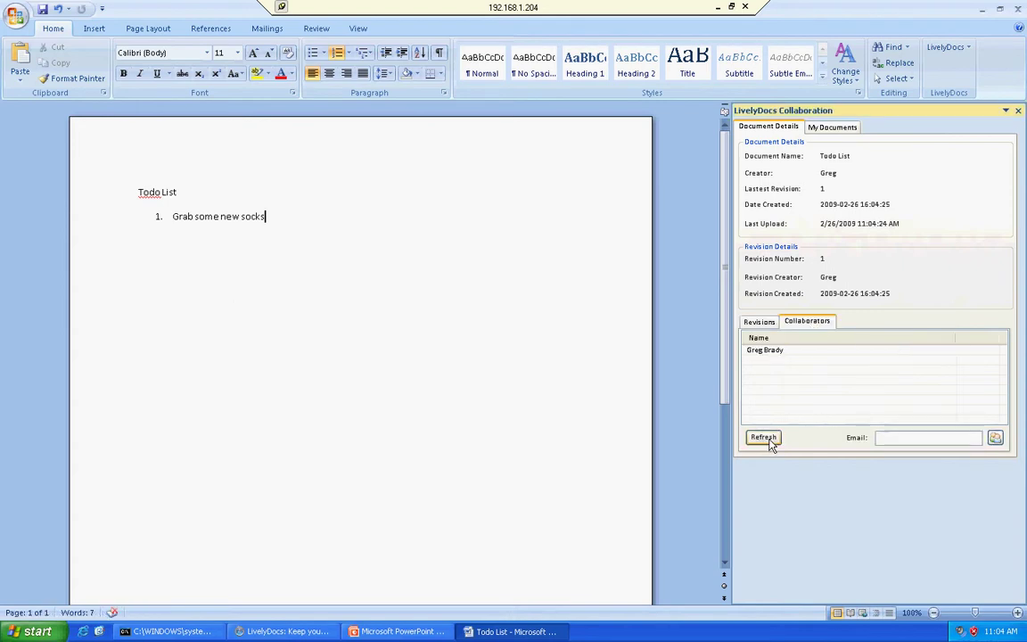
pyautogui.click(792, 357)
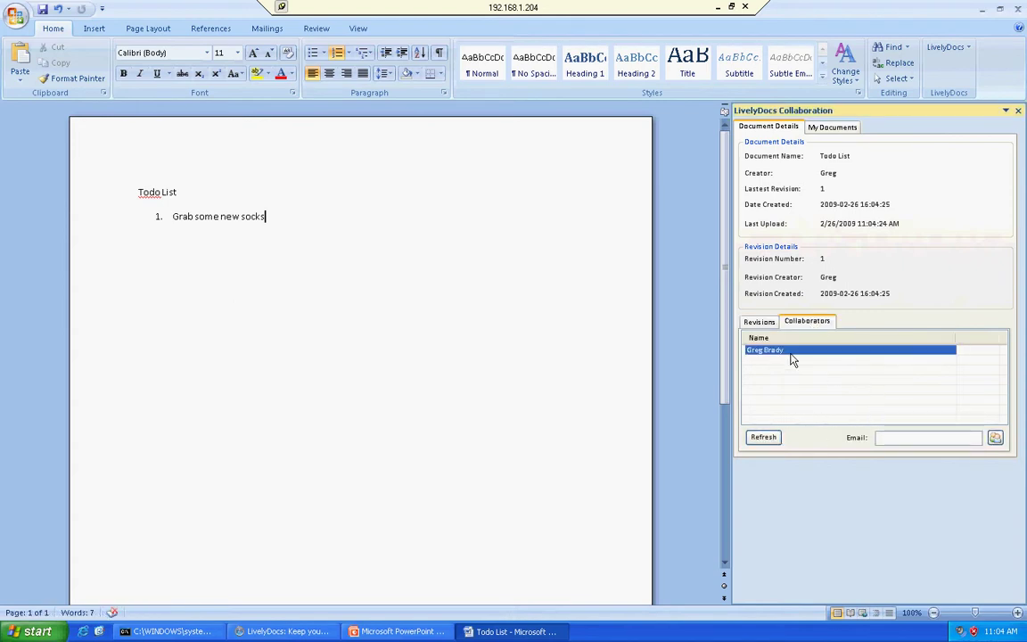
# Send a collaboration invitation to the invitee's e-mail address and confirm it
pyautogui.click(894, 437)
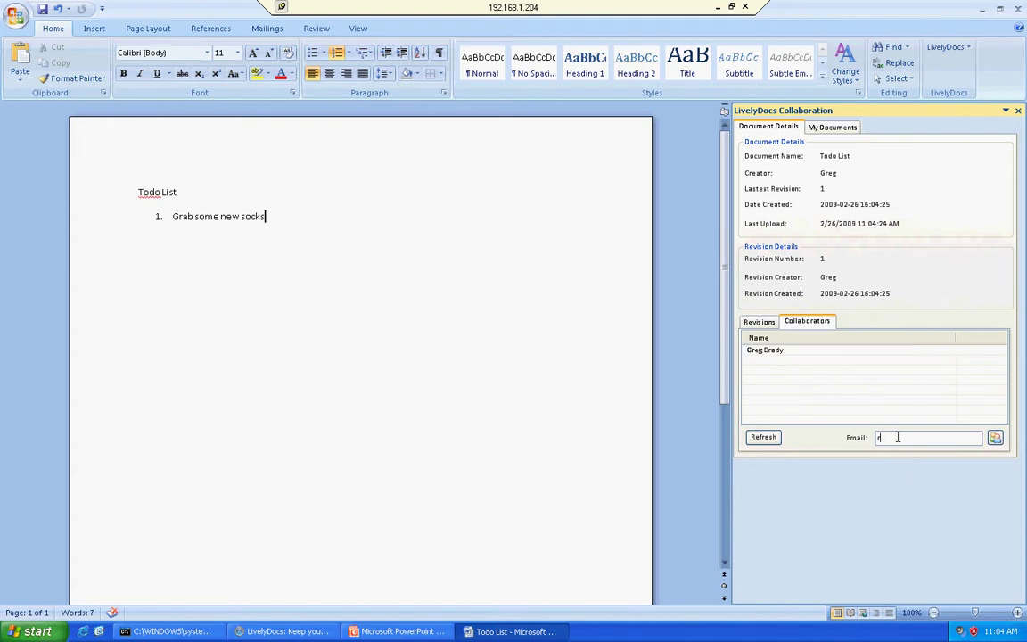
pyautogui.click(995, 439)
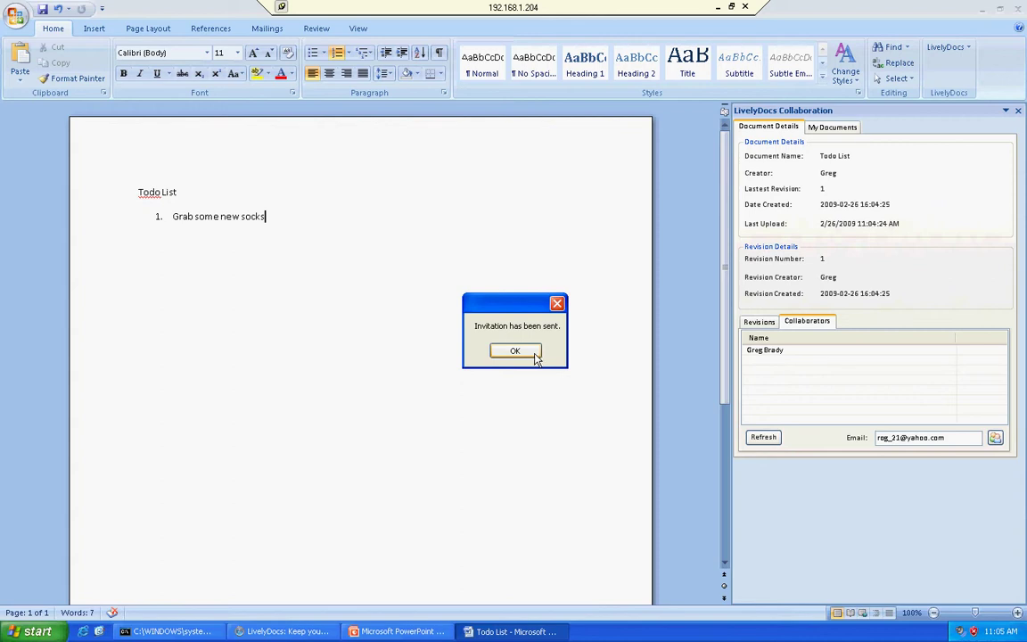
pyautogui.click(535, 357)
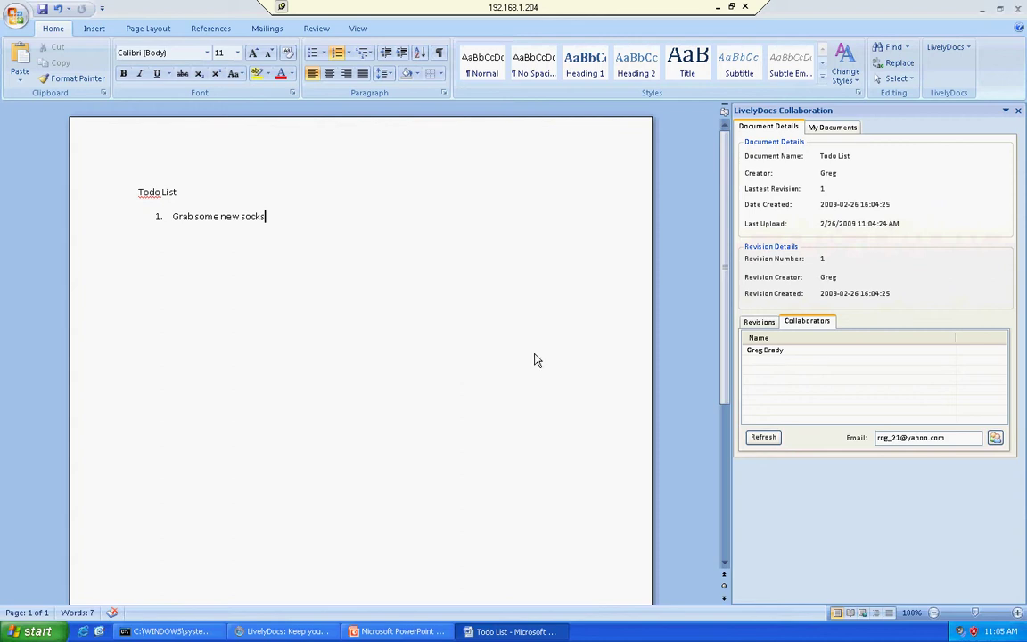
# Bring the LivelyDocs account profile page back to the front
pyautogui.click(719, 7)
pyautogui.rightClick(929, 631)
pyautogui.click(938, 625)
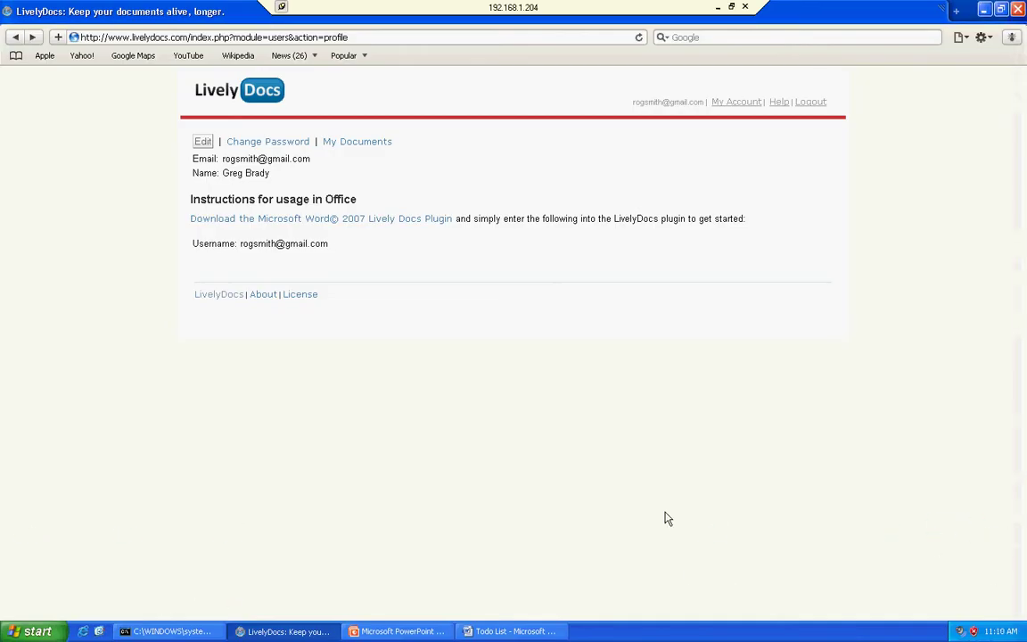
# Check the News entry showing the Todo List invitation was accepted, then return to Word
pyautogui.click(264, 95)
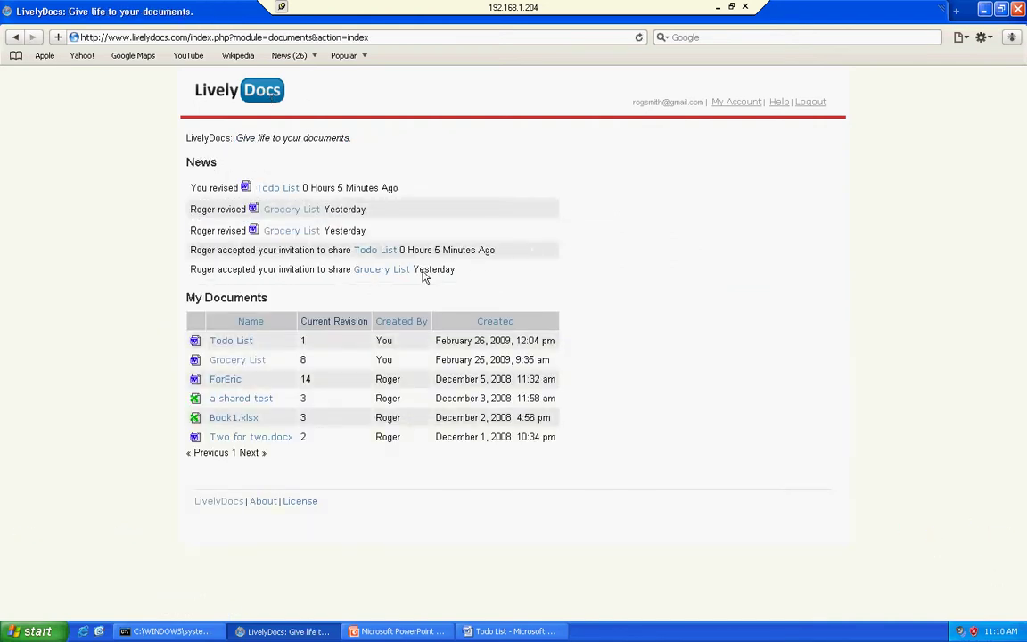
pyautogui.moveTo(195, 250); pyautogui.dragTo(347, 252)
pyautogui.moveTo(496, 250); pyautogui.dragTo(437, 251)
pyautogui.click(495, 633)
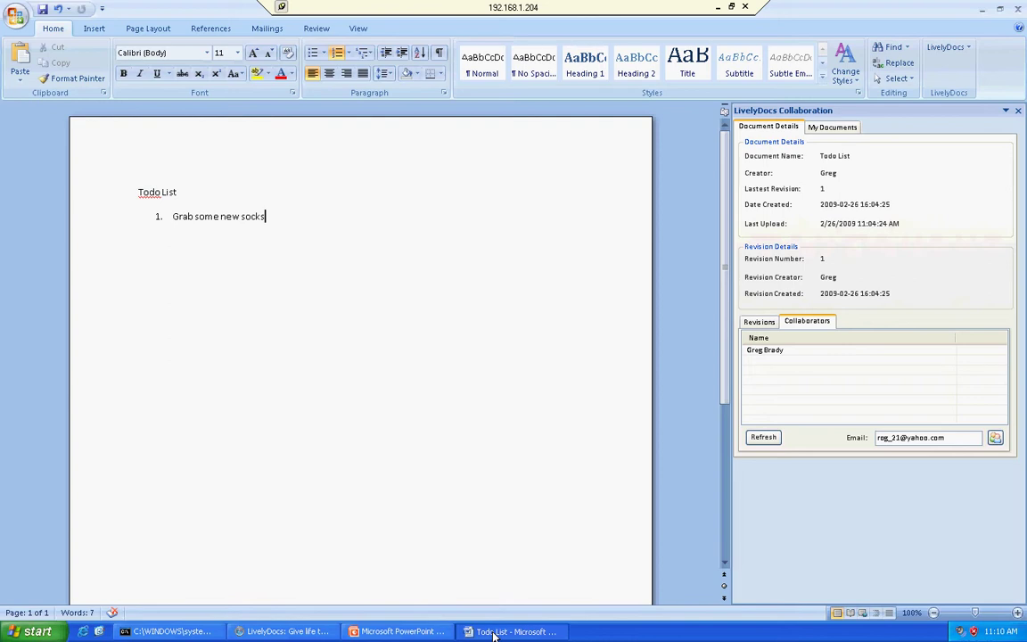
# After 'I need some shoes' merges in, add third item 'I would like a new hat too'
pyautogui.click(495, 632)
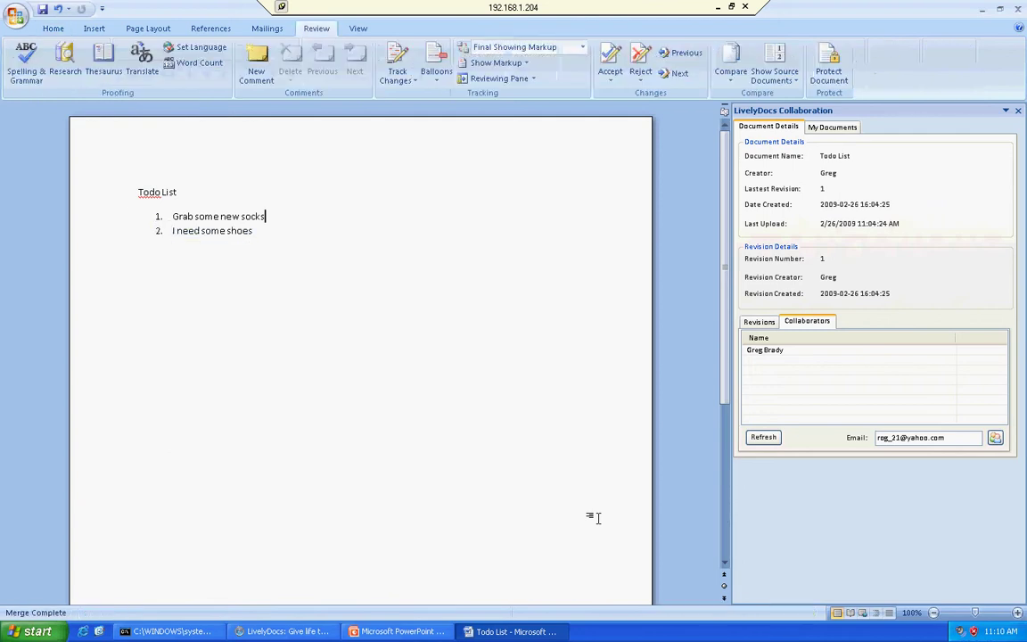
pyautogui.click(259, 232)
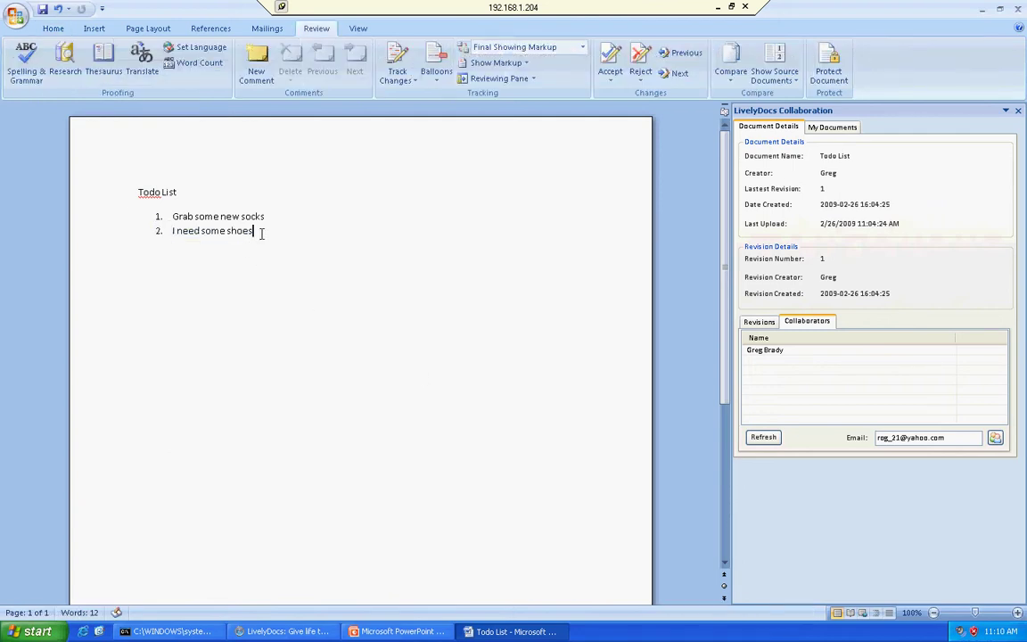
pyautogui.press('Return')
pyautogui.write('I would like a new hat too')
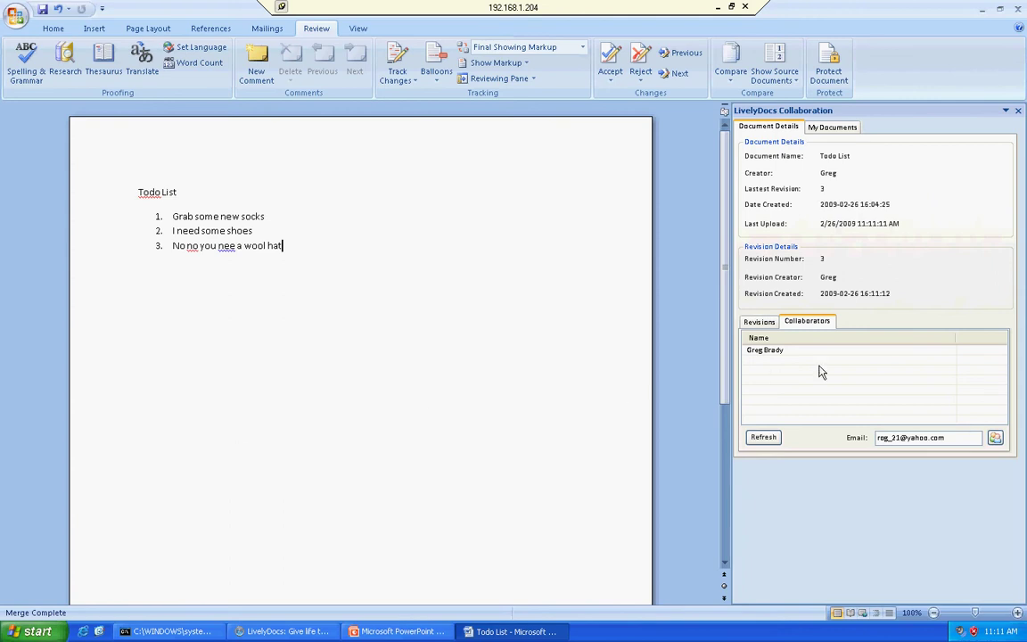
pyautogui.click(755, 323)
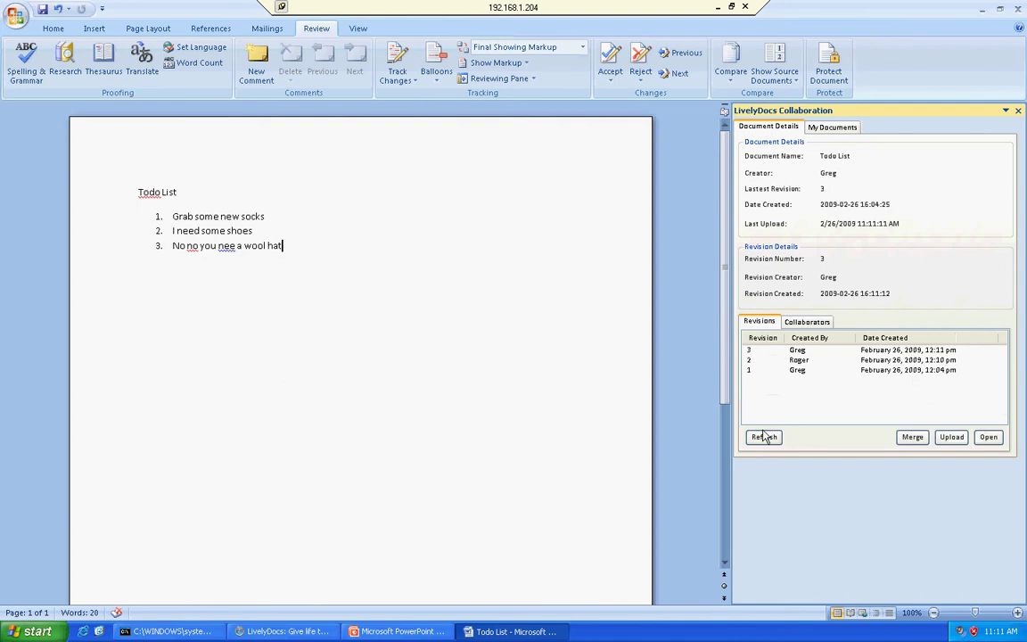
# Merge the latest revision so item 3, "No no you nee a wool hat", becomes bold
pyautogui.doubleClick(810, 376)
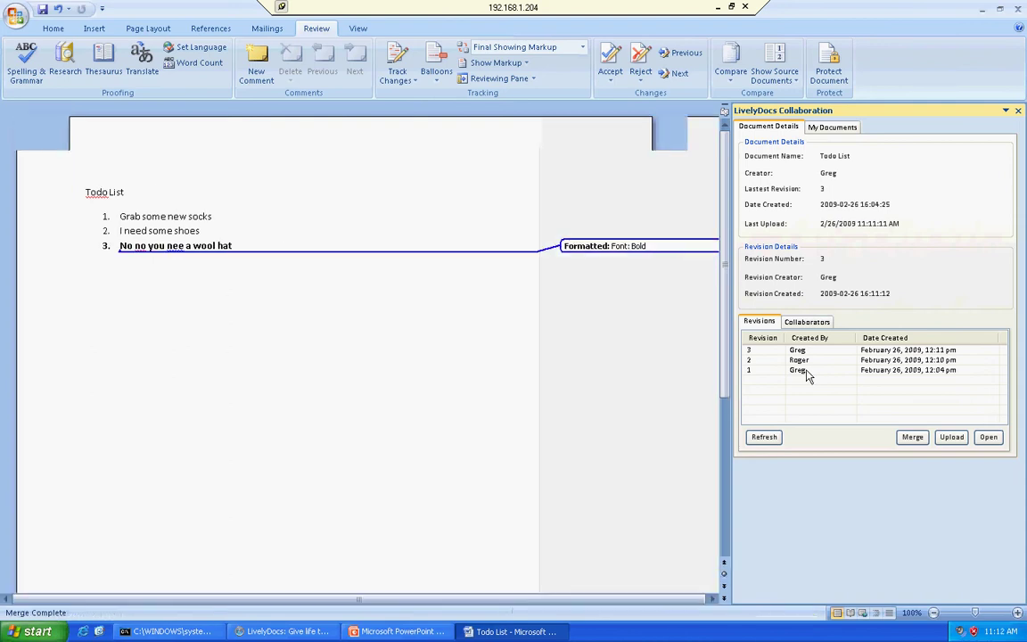
pyautogui.click(297, 245)
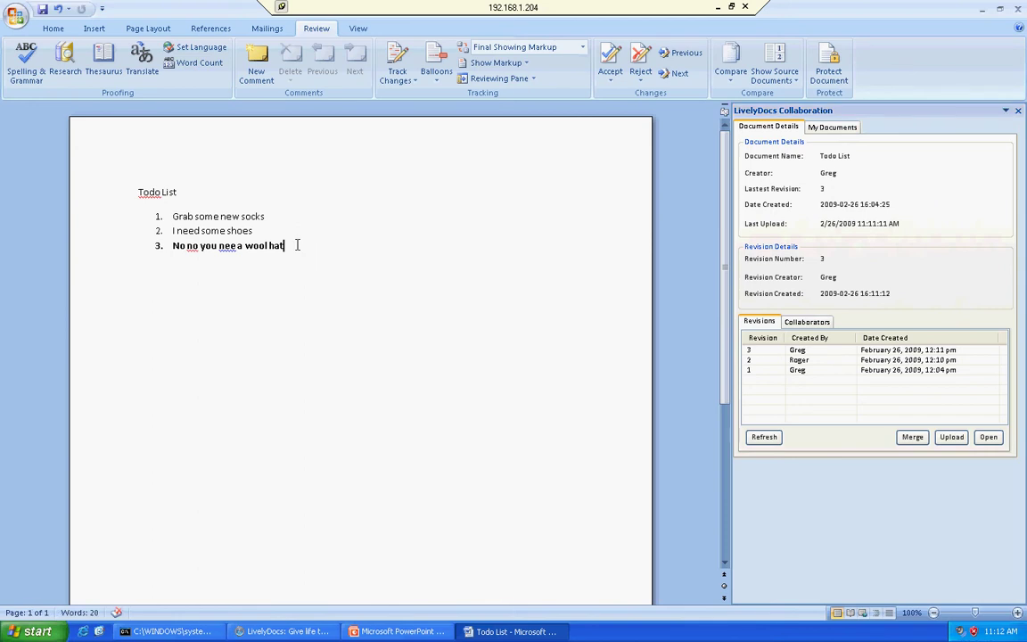